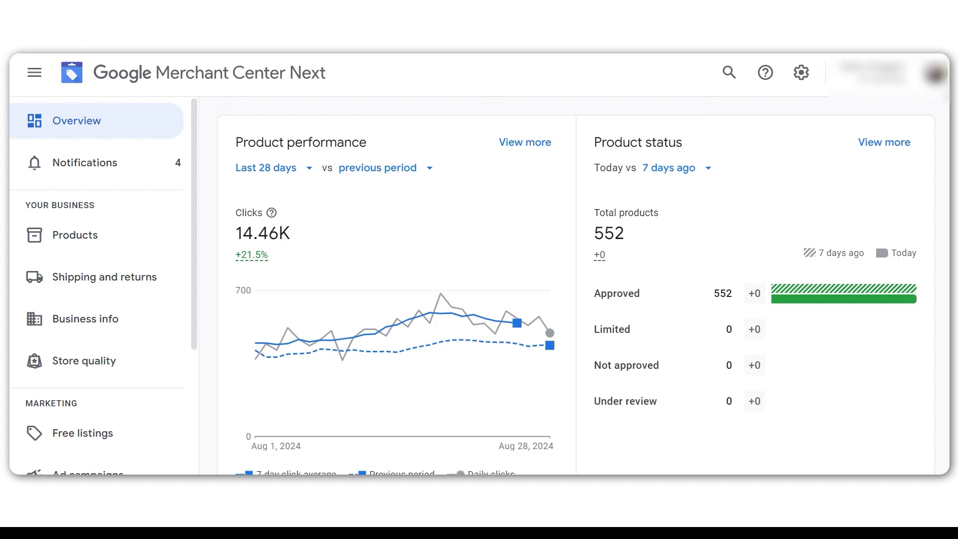
# Show the Needs attention products filtered to the Missing value [color] issue.
pyautogui.click(136, 240)
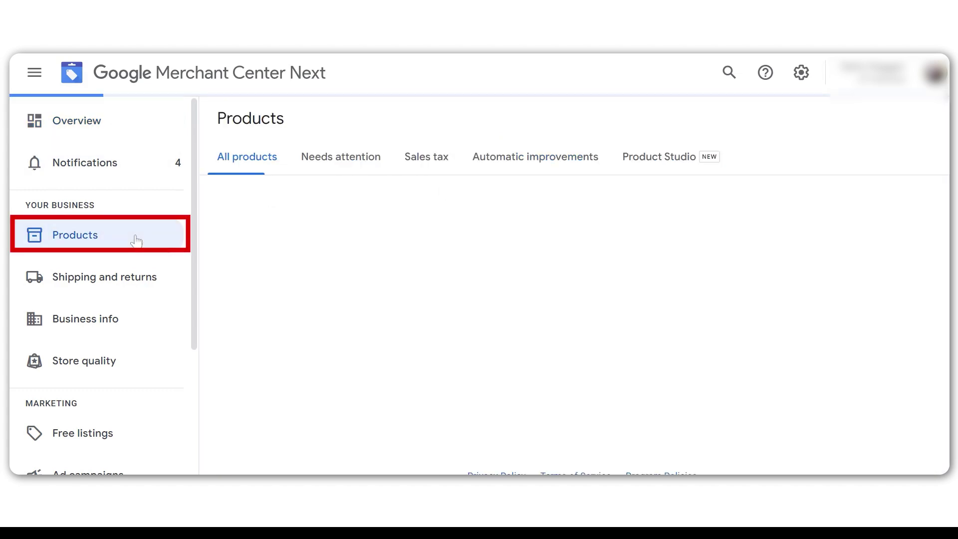
pyautogui.click(336, 171)
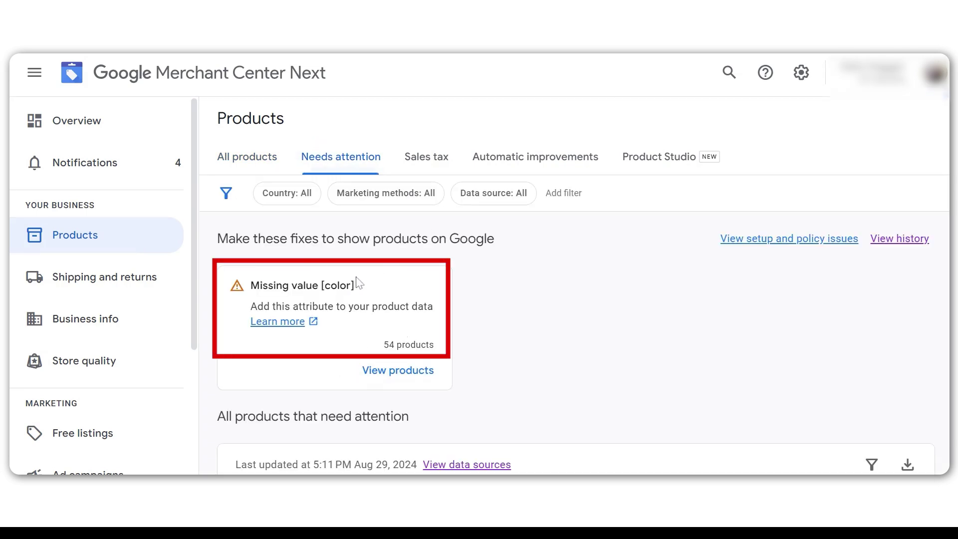
pyautogui.click(397, 370)
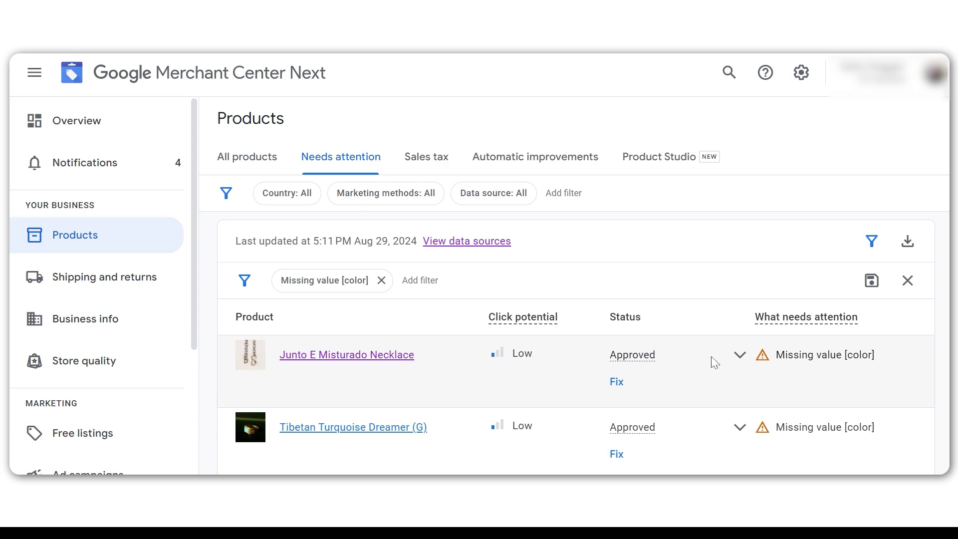
pyautogui.scroll(3, 714, 363)
pyautogui.scroll(3, 569, 337)
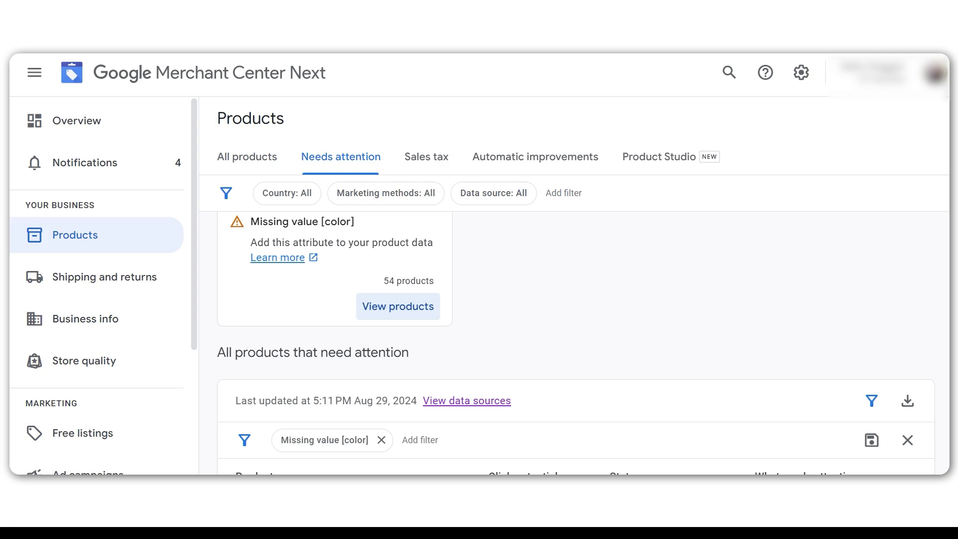
pyautogui.scroll(2, 569, 337)
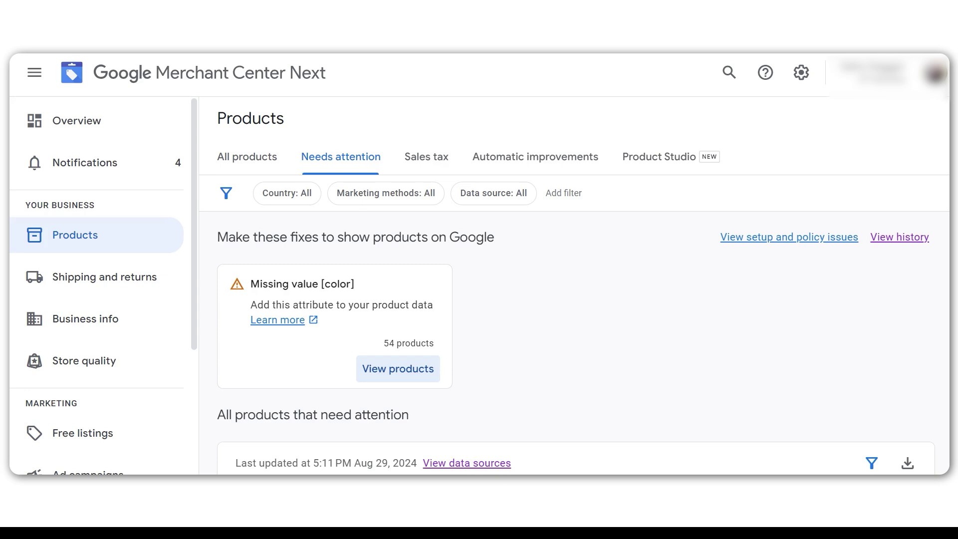
pyautogui.scroll(-5, 524, 337)
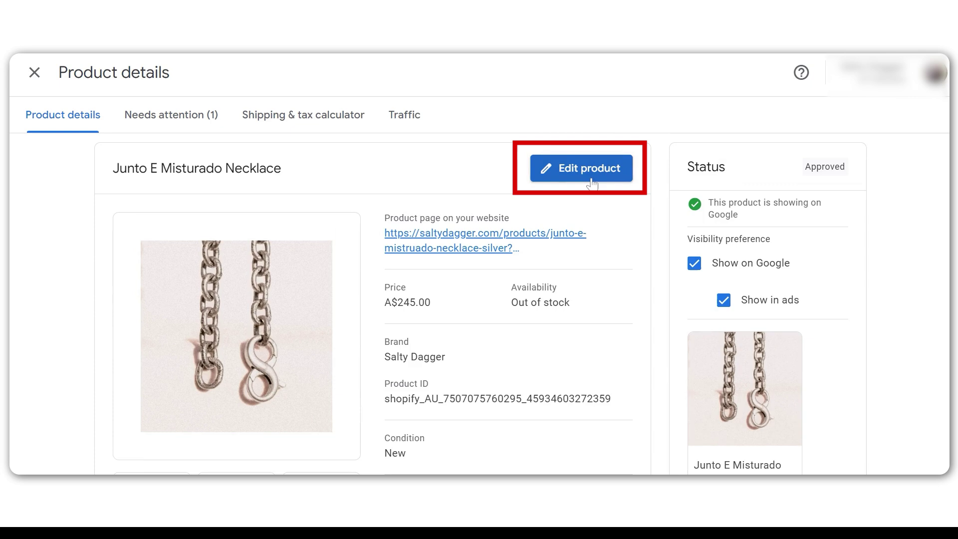
# Set the Junto E Misturado Necklace's Color to Silver and save it.
pyautogui.click(581, 168)
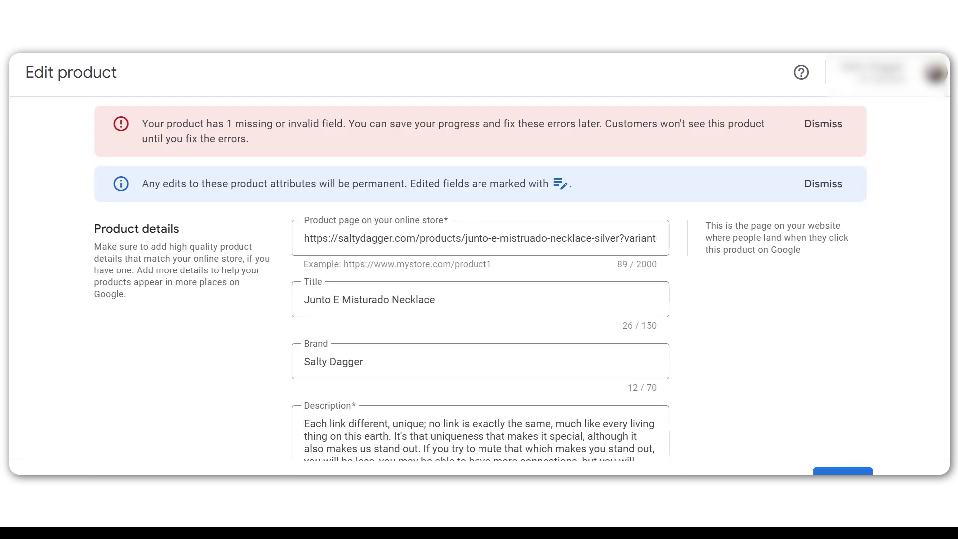
pyautogui.scroll(-5, 479, 299)
pyautogui.scroll(-5, 480, 299)
pyautogui.scroll(-8, 479, 299)
pyautogui.scroll(-5, 479, 299)
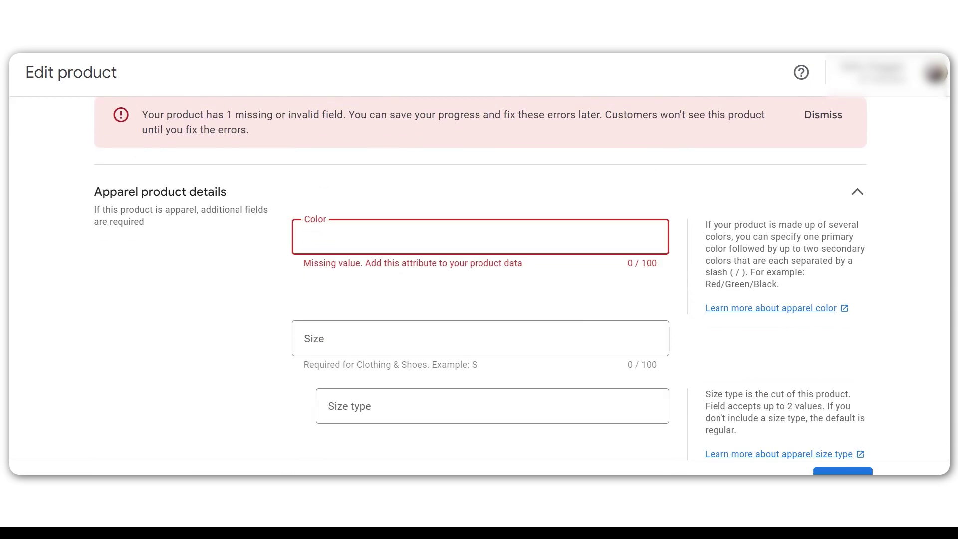
pyautogui.scroll(3, 478, 299)
pyautogui.write('Sil')
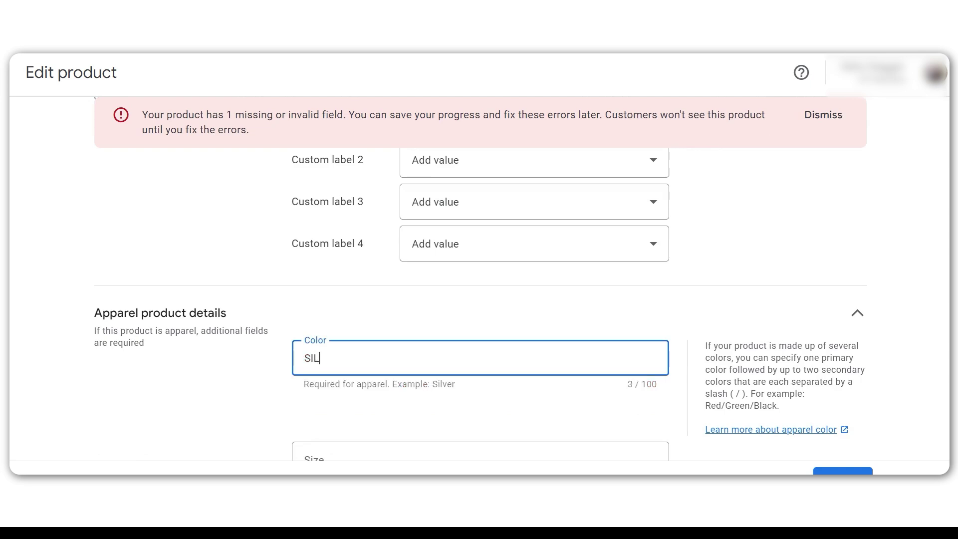
pyautogui.write('ver')
pyautogui.press('Return')
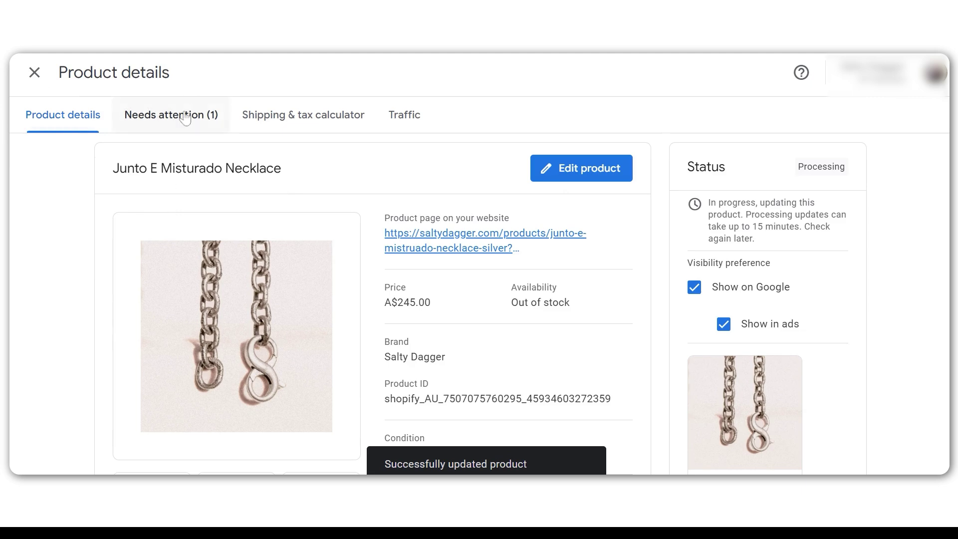
# View the necklace's Needs attention (1) tab, still listing Missing color.
pyautogui.click(178, 115)
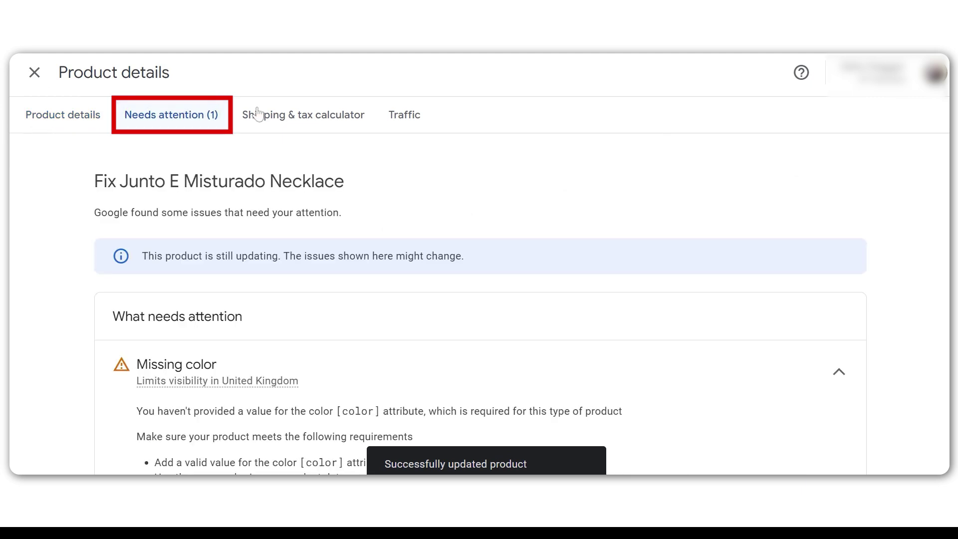
pyautogui.scroll(-2, 479, 299)
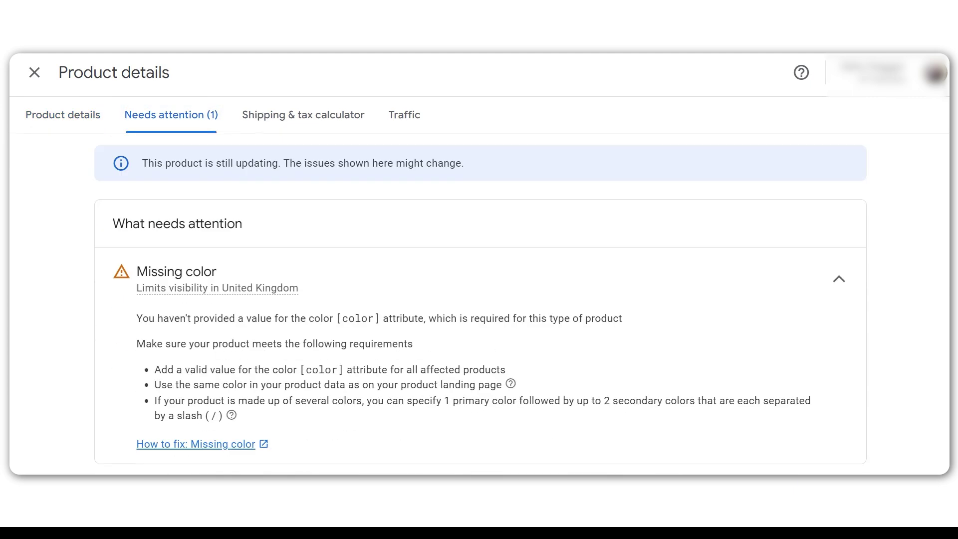